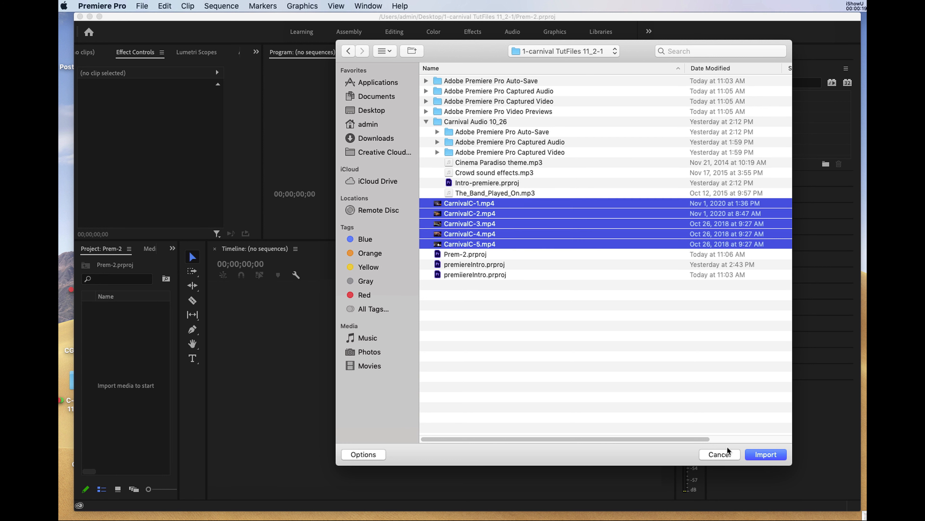
- Import the carnival clips CarnivalC-1.mp4 to CarnivalC-5.mp4 and create a sequence from CarnivalC-1.mp4
click(765, 454)
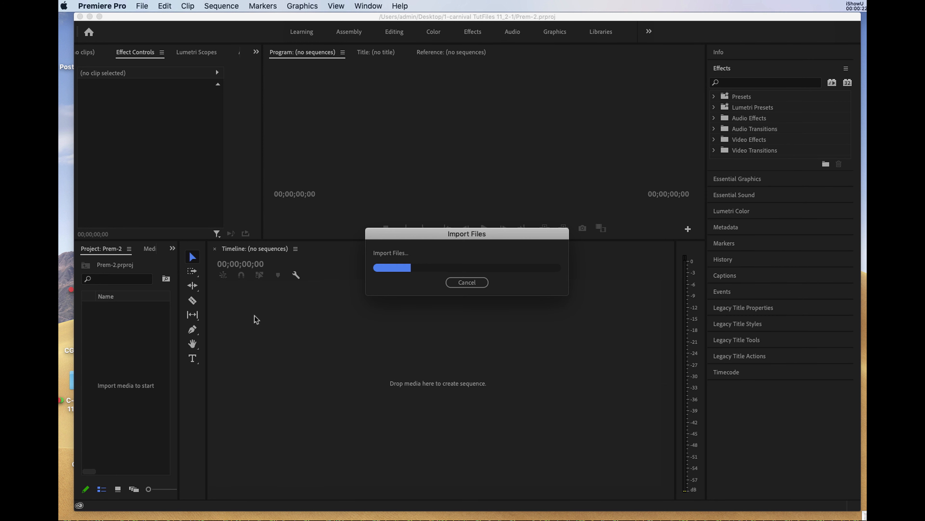
drag(177, 383, 237, 382)
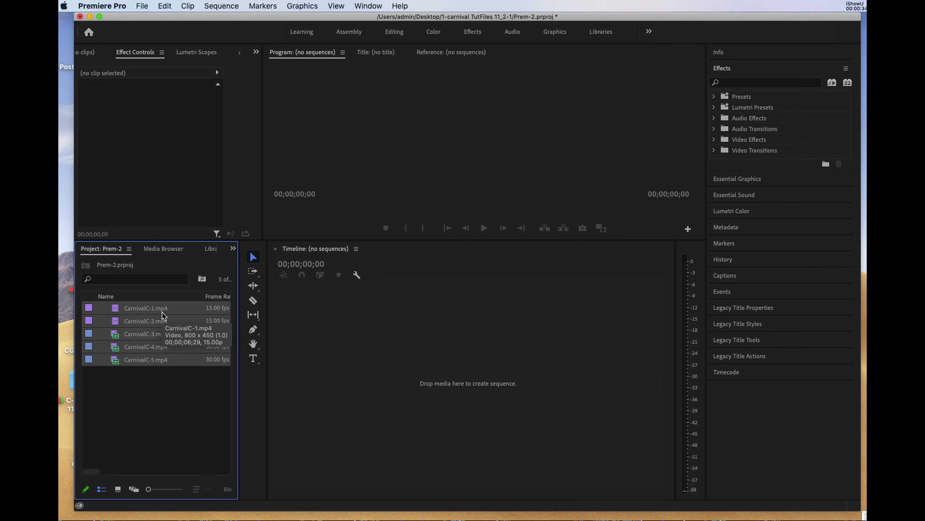
click(113, 310)
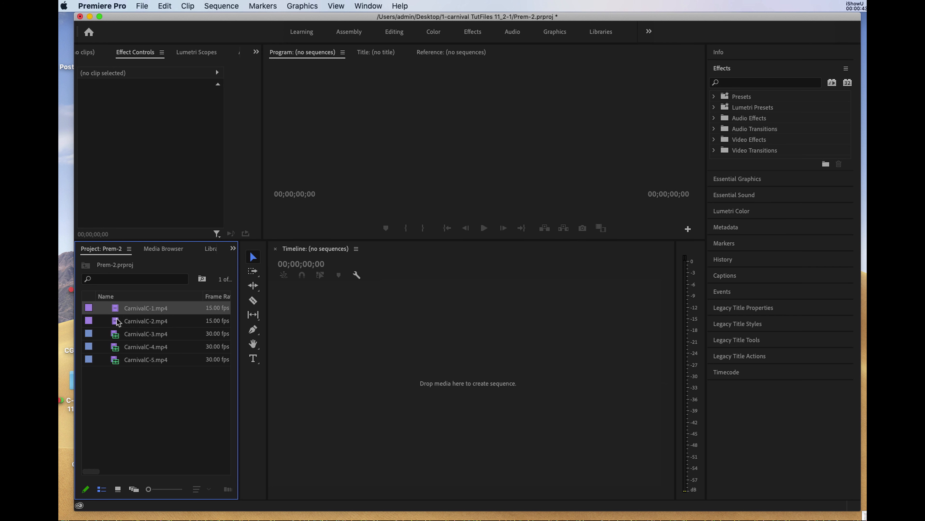
drag(118, 312, 415, 376)
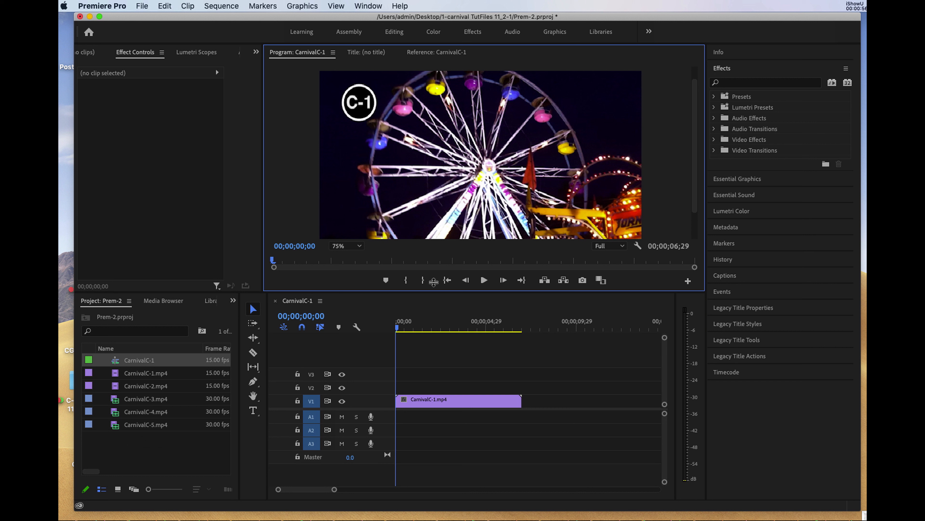
- Check the Program monitor's magnification options and resize the workspace to give the project and timeline more height
drag(435, 292, 434, 282)
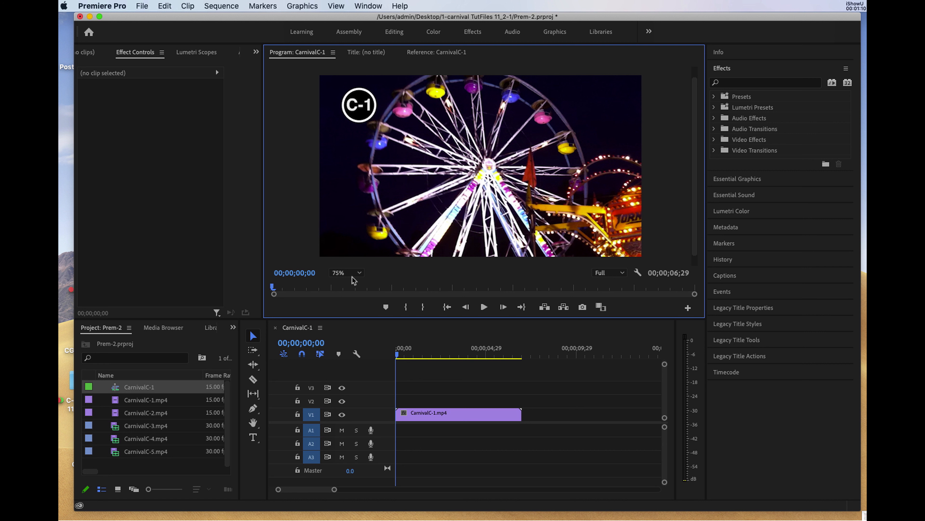
click(359, 273)
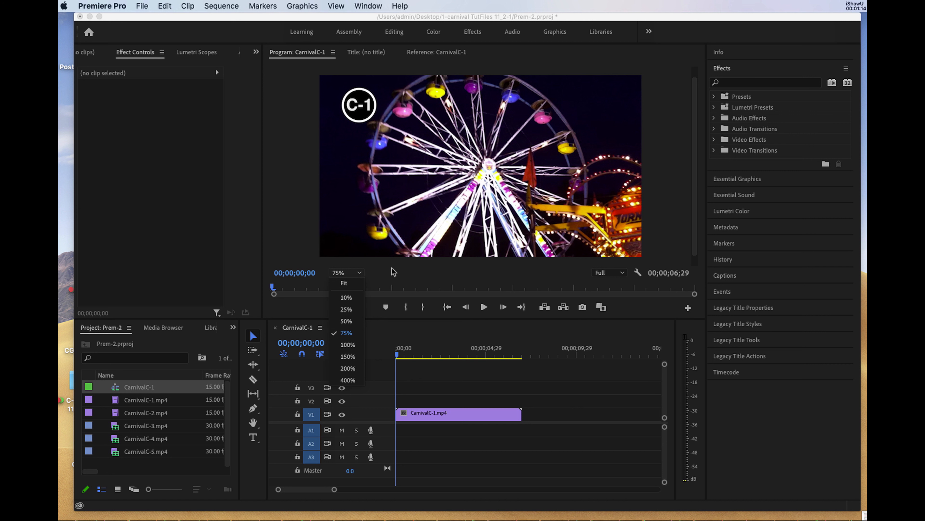
click(390, 280)
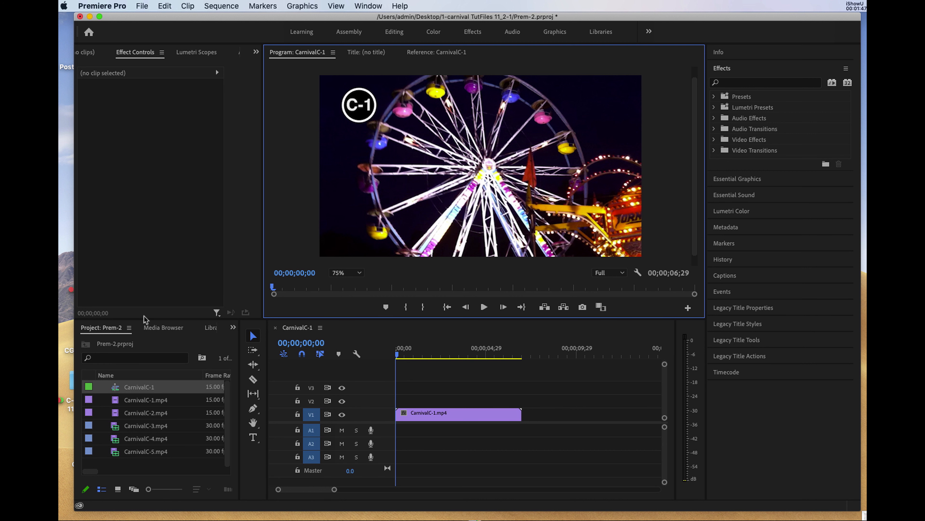
drag(145, 318, 156, 210)
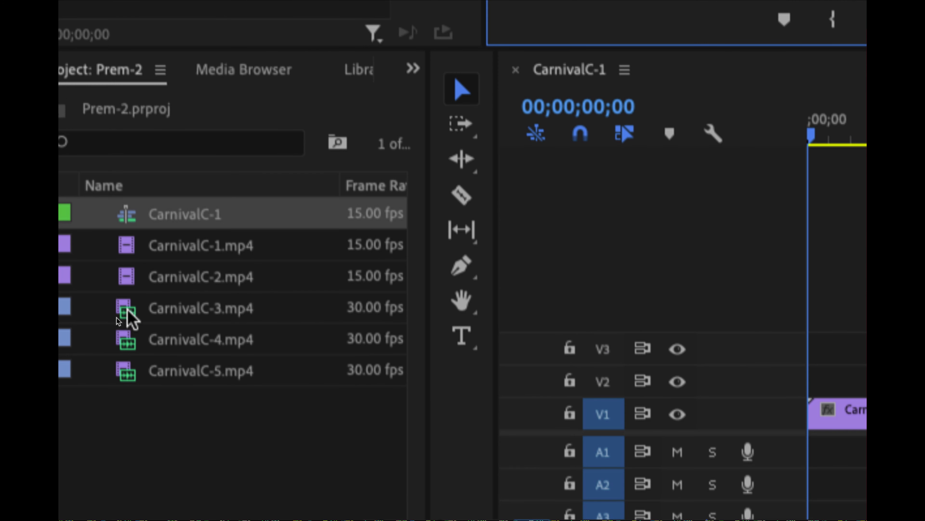
- Try to shift CarnivalC-1.mp4 along V1 and trim both of its ends, undoing the trims
drag(437, 360, 461, 366)
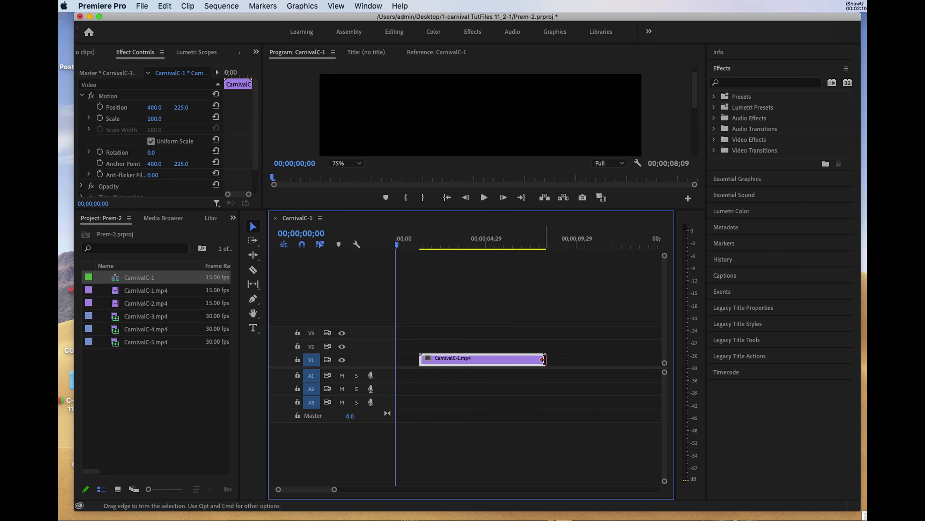
drag(543, 359, 508, 359)
drag(422, 357, 442, 359)
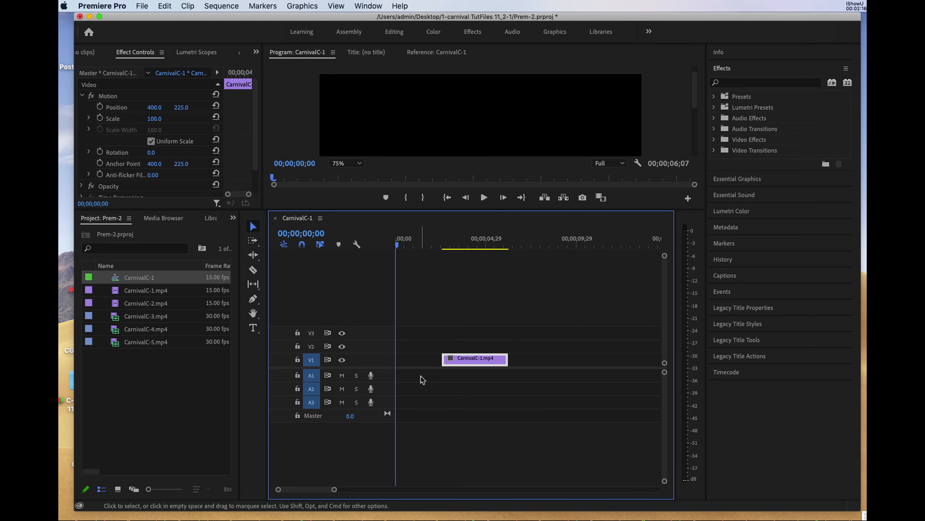
key(super+z)
key(super+z)
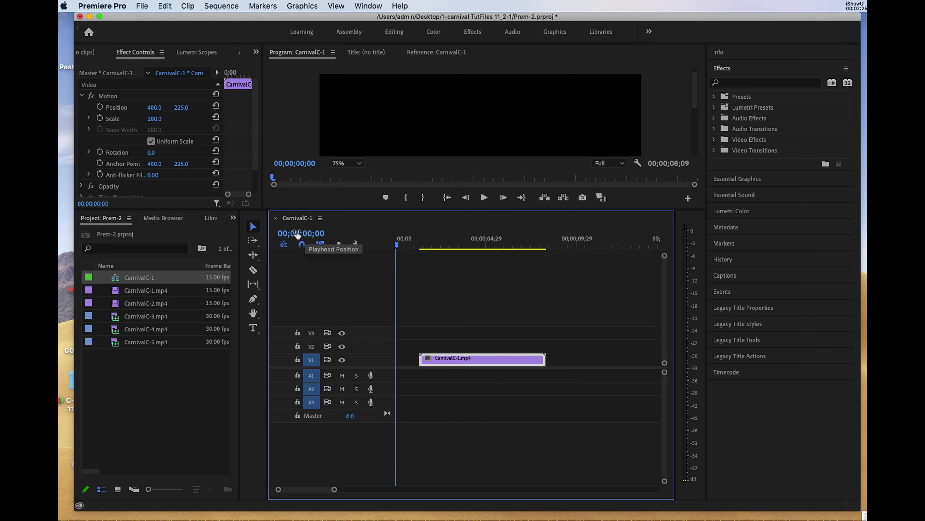
- Set the timeline playhead to 00;00;04;00 and move CarnivalC-1.mp4 on V1 so that it starts there
click(300, 231)
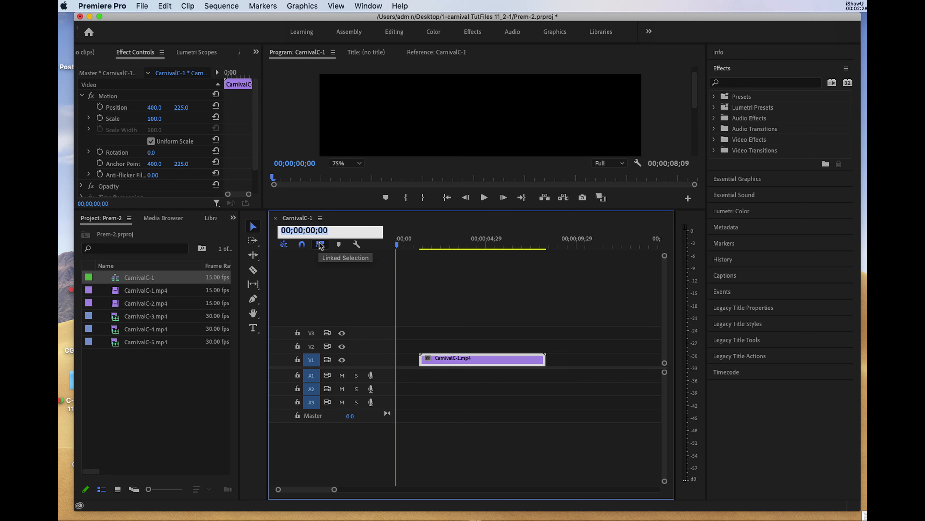
text(400)
key(Return)
drag(501, 360, 553, 362)
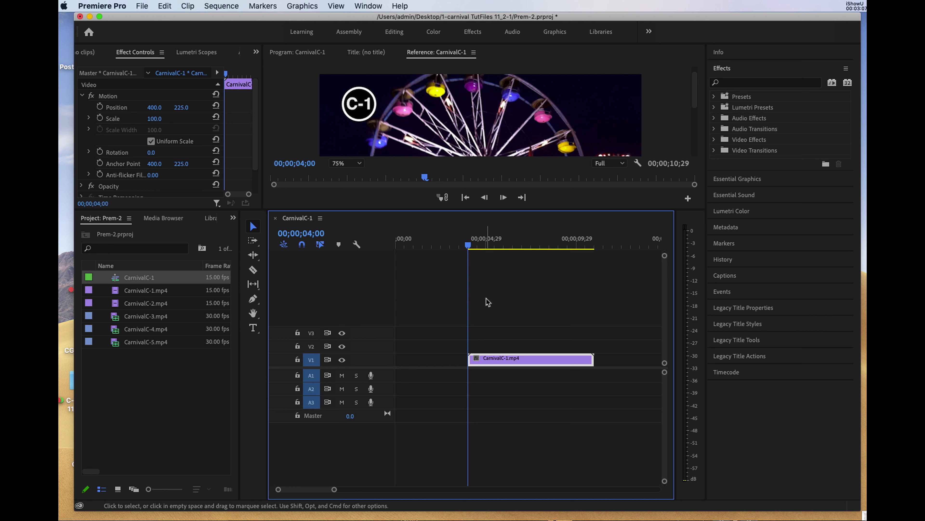
- Try to mark an out point at 00;00;05;00 for CarnivalC-1.mp4 in the enlarged Source monitor, and undo it
drag(510, 210, 499, 313)
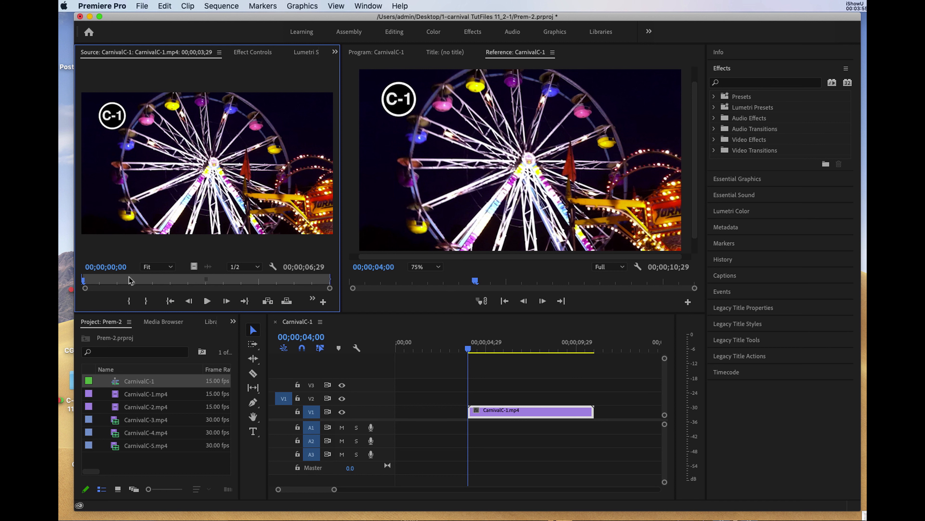
drag(84, 280, 341, 297)
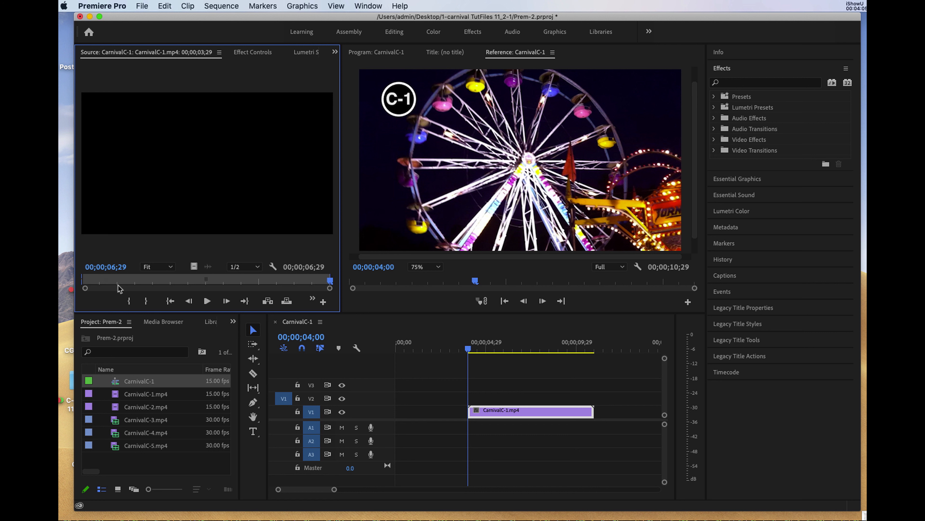
click(114, 268)
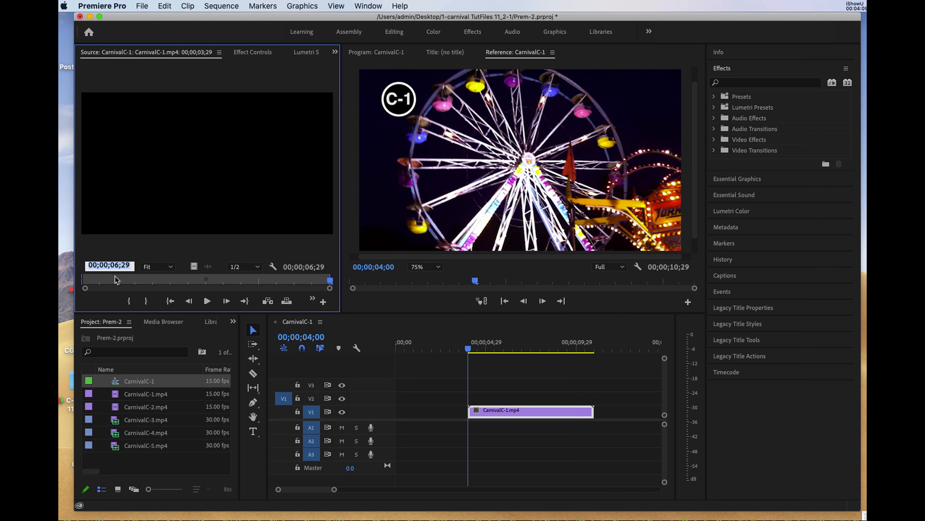
text(500)
key(Return)
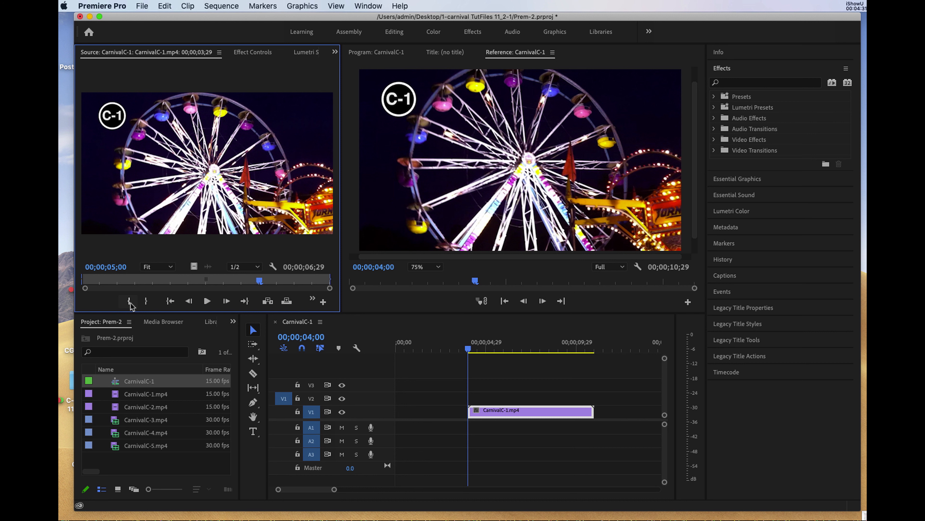
click(148, 302)
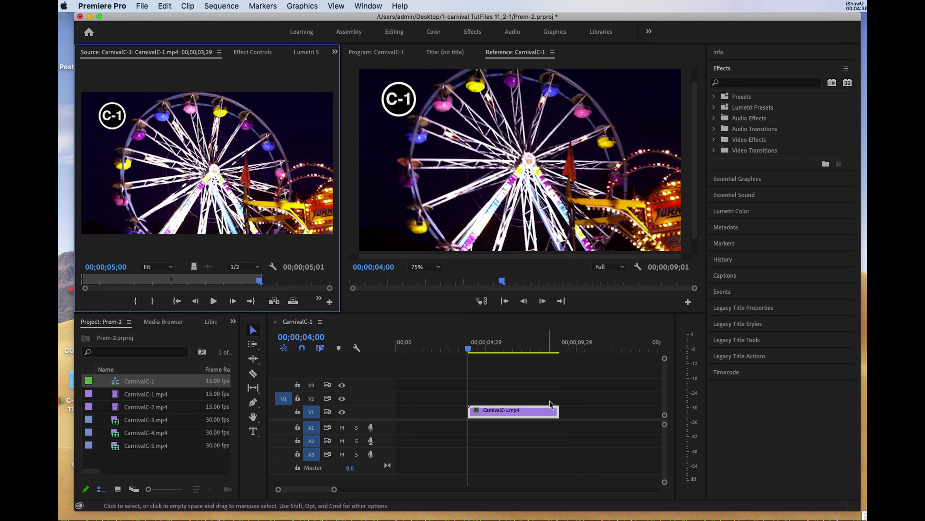
click(548, 413)
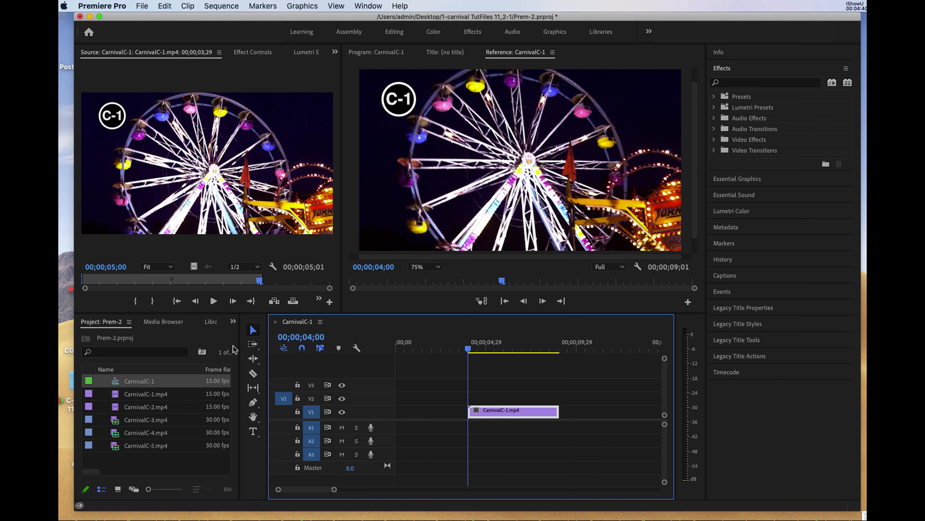
key(super+z)
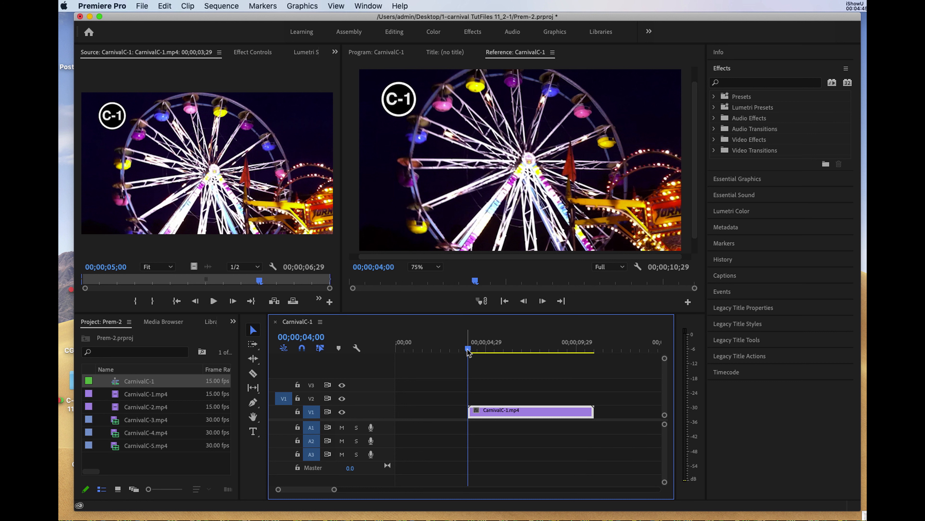
- Set the timeline playhead to 00;00;09;00 and trim the end of CarnivalC-1.mp4 back to it
click(475, 350)
drag(476, 350, 594, 371)
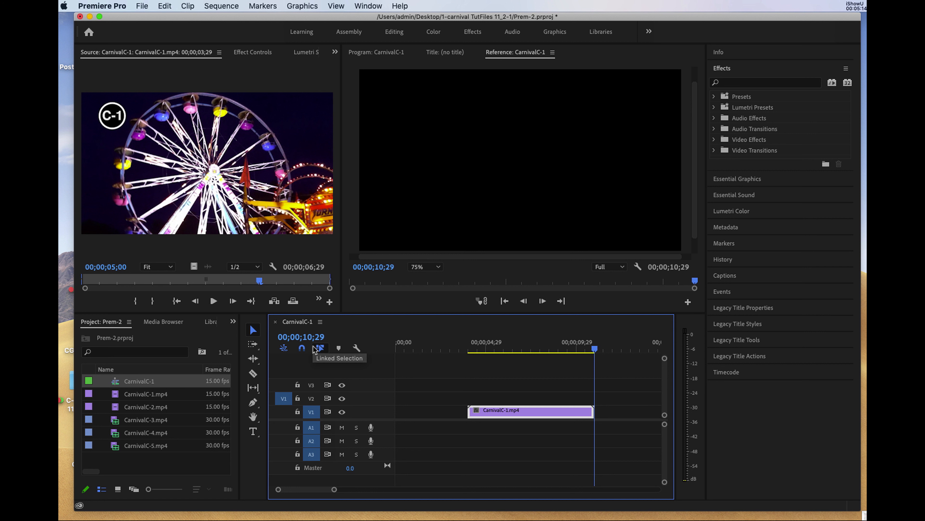
click(312, 342)
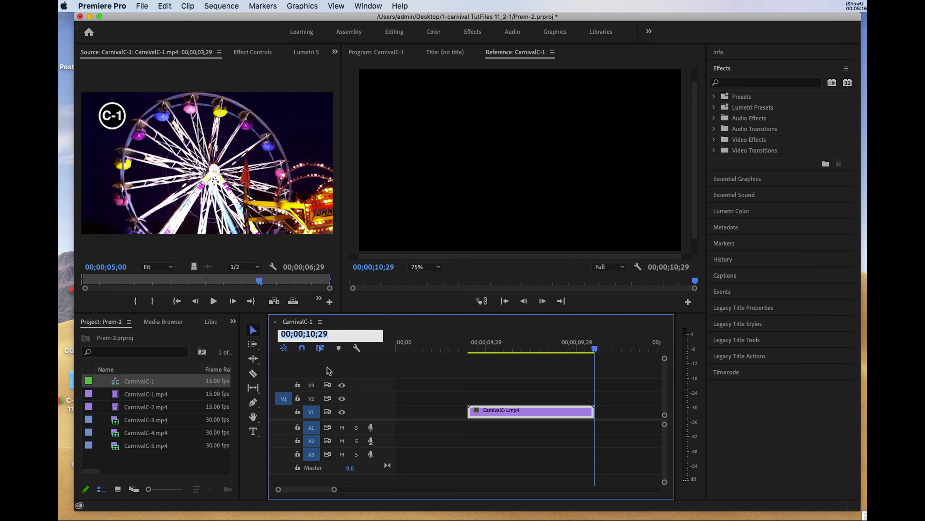
text(900)
key(Return)
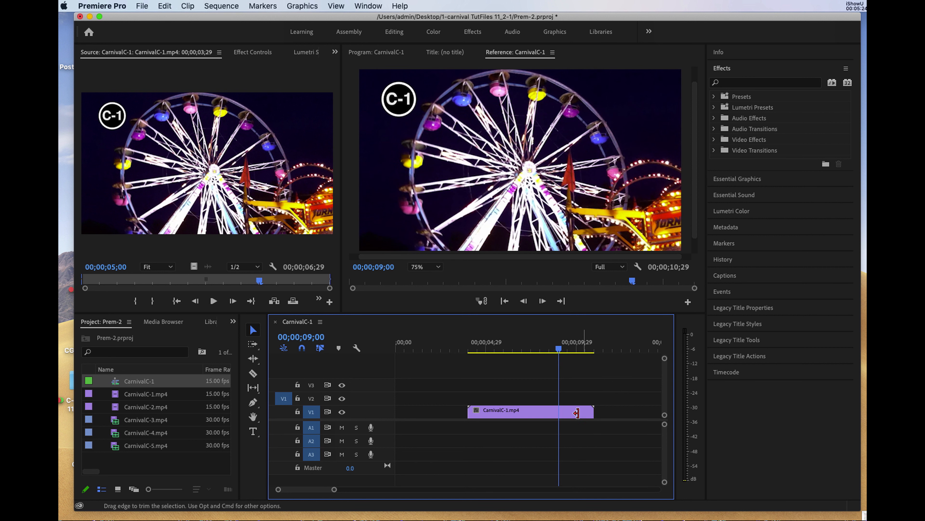
drag(593, 412, 558, 412)
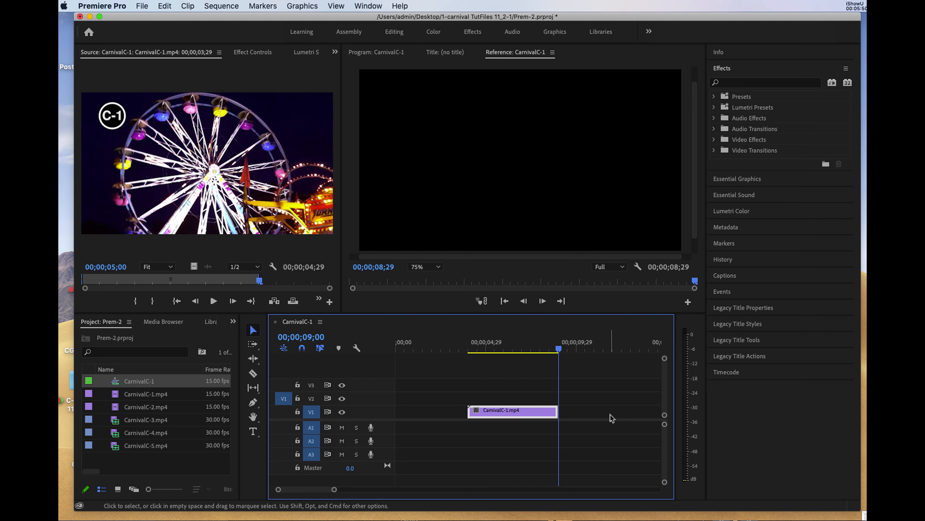
- Add CarnivalC-2.mp4 to V1 directly after CarnivalC-1.mp4, starting at the playhead
click(116, 411)
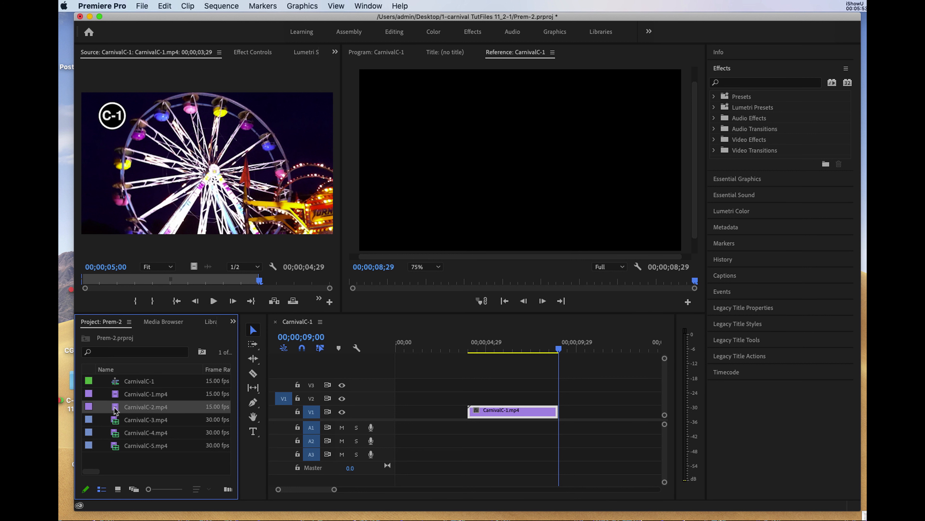
drag(115, 411, 561, 413)
click(568, 416)
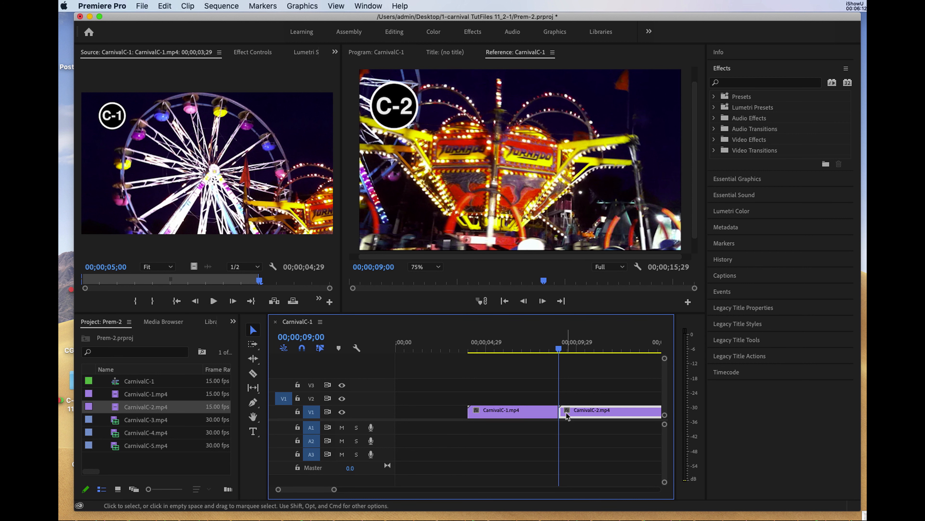